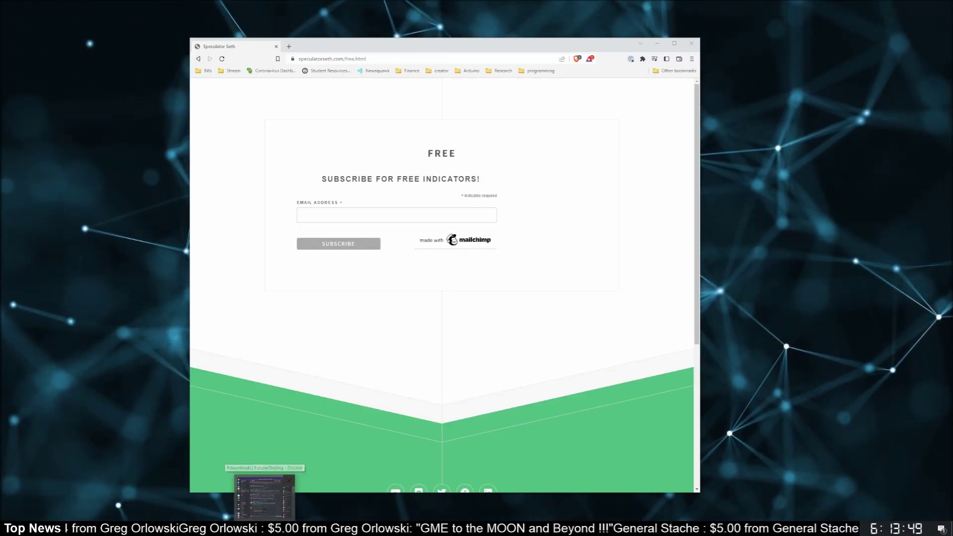
# Bring up the Discord window and look through the indicator descriptions on the speculatorseth.com page.
pyautogui.click(264, 497)
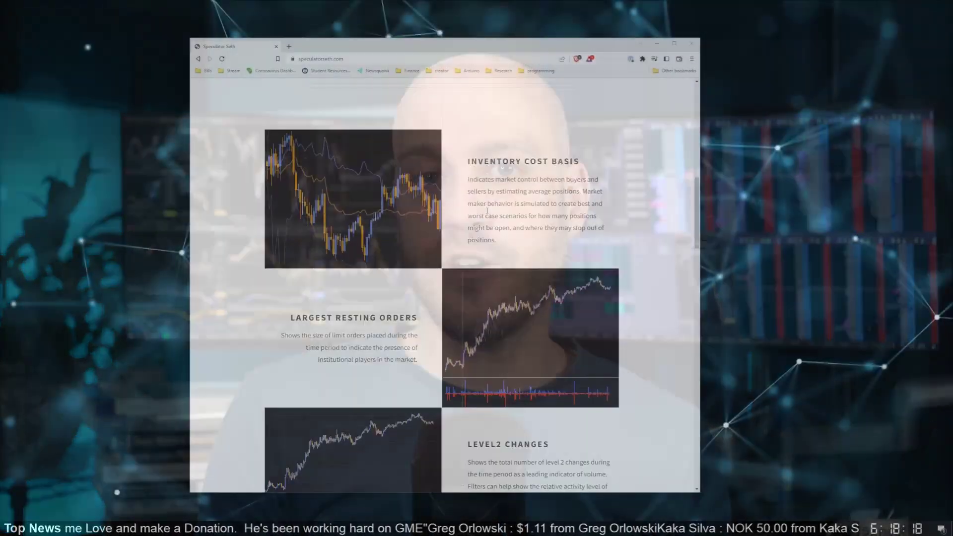
pyautogui.scroll(-4, 485, 216)
pyautogui.scroll(-8, 484, 215)
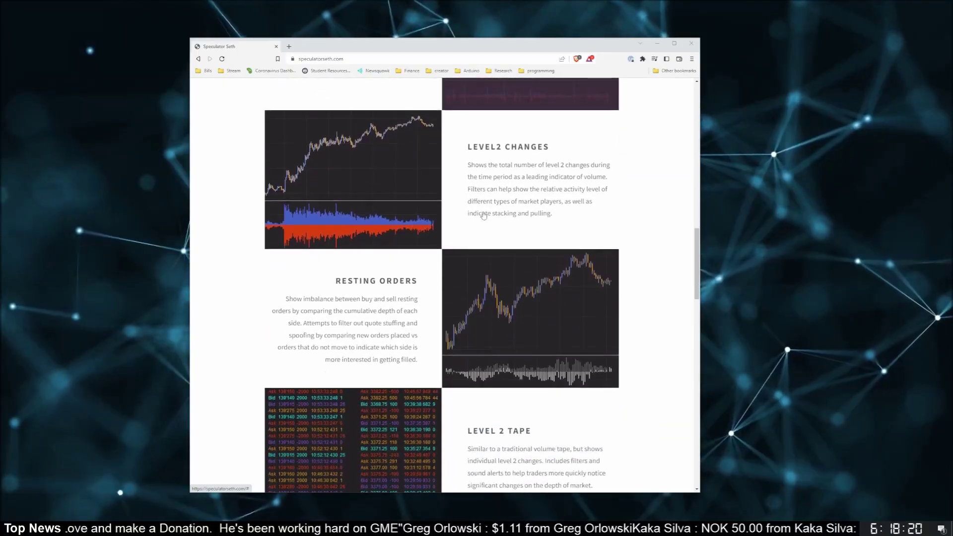
pyautogui.scroll(-7, 482, 212)
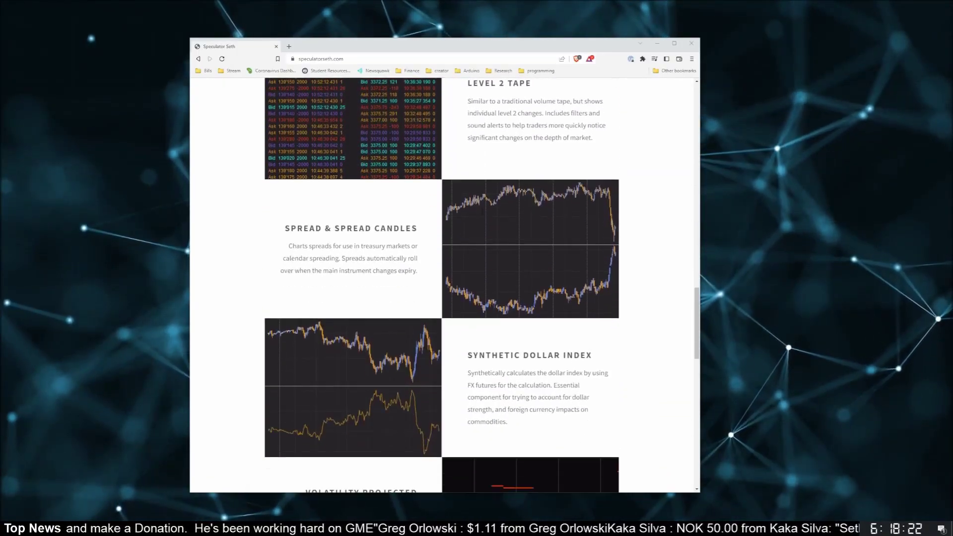
pyautogui.scroll(-2, 479, 212)
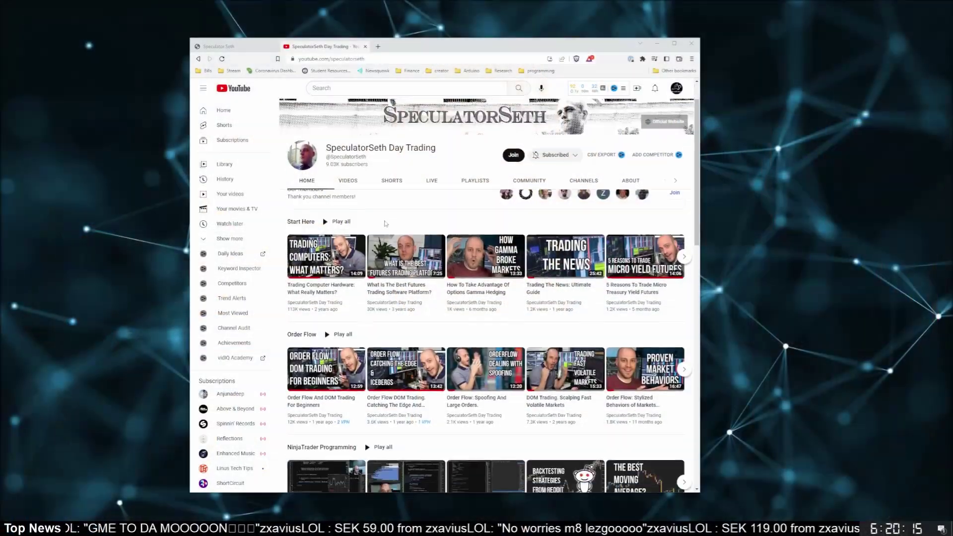
# Find the NinjaTrader Programming playlist on the SpeculatorSeth Day Trading YouTube channel and open it.
pyautogui.scroll(-5, 375, 233)
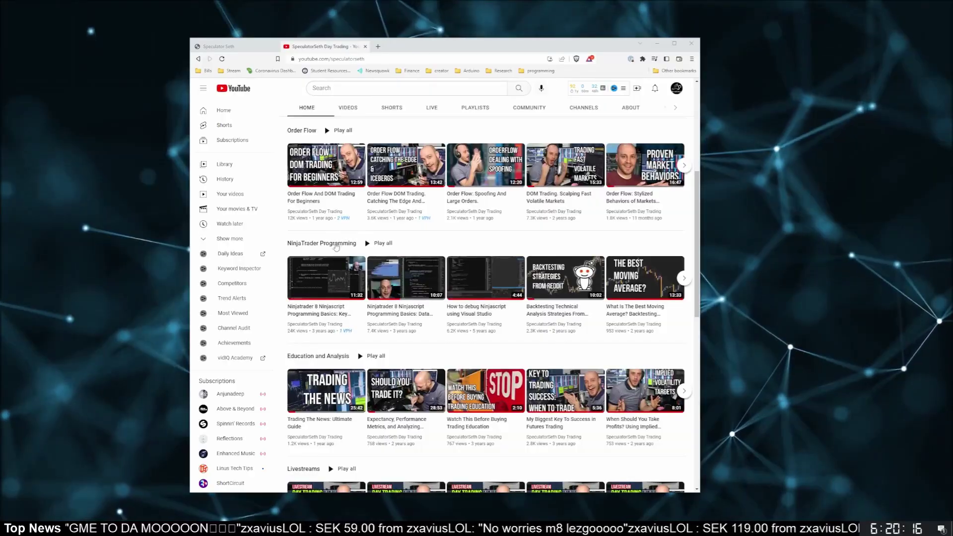
pyautogui.click(445, 365)
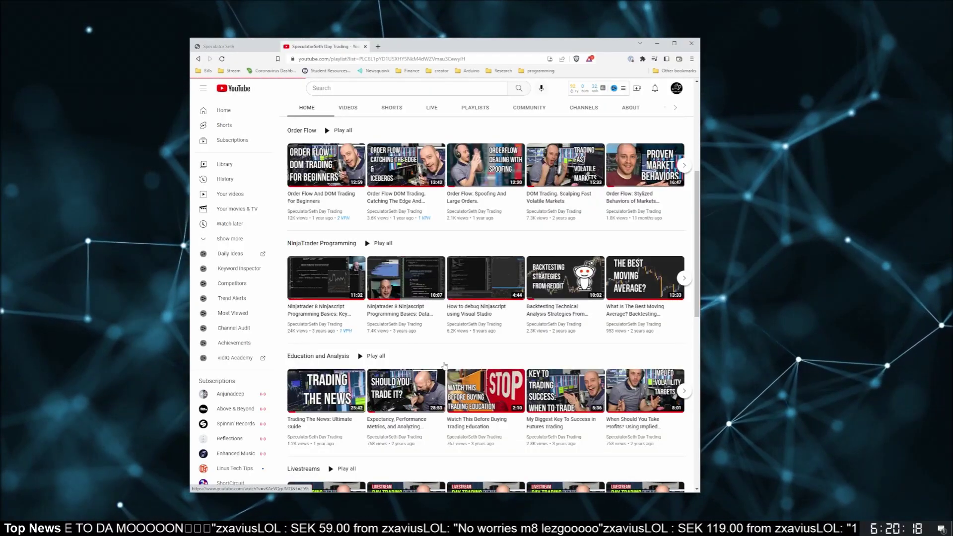
pyautogui.scroll(-1, 564, 335)
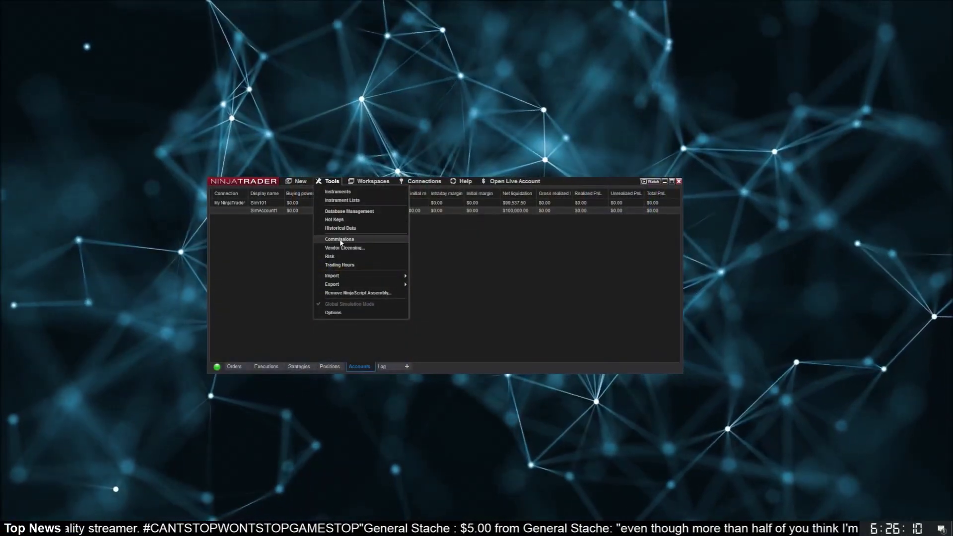
# Open the commission templates in NinjaTrader and view the NinjaTrader Brokerage Lifetime template.
pyautogui.click(342, 239)
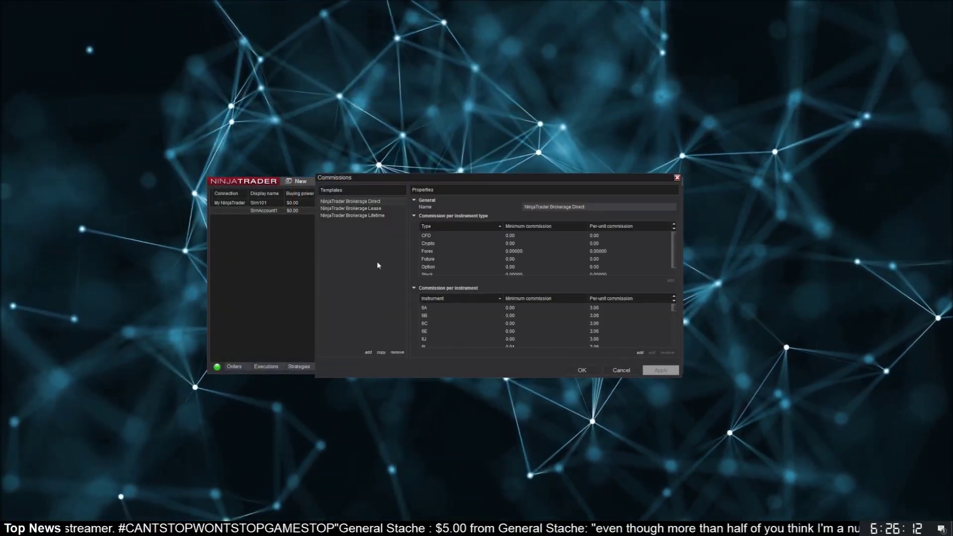
pyautogui.moveTo(384, 183); pyautogui.dragTo(353, 188)
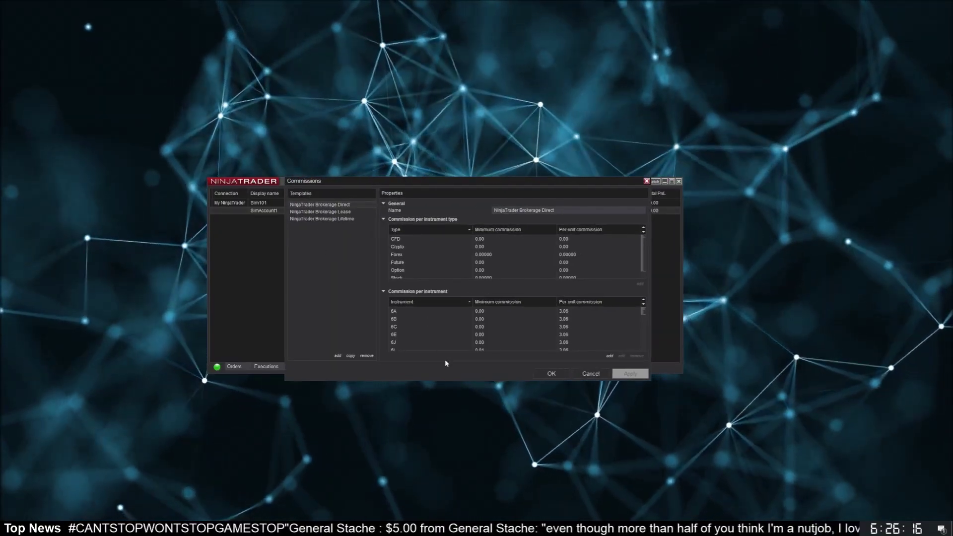
pyautogui.click(326, 220)
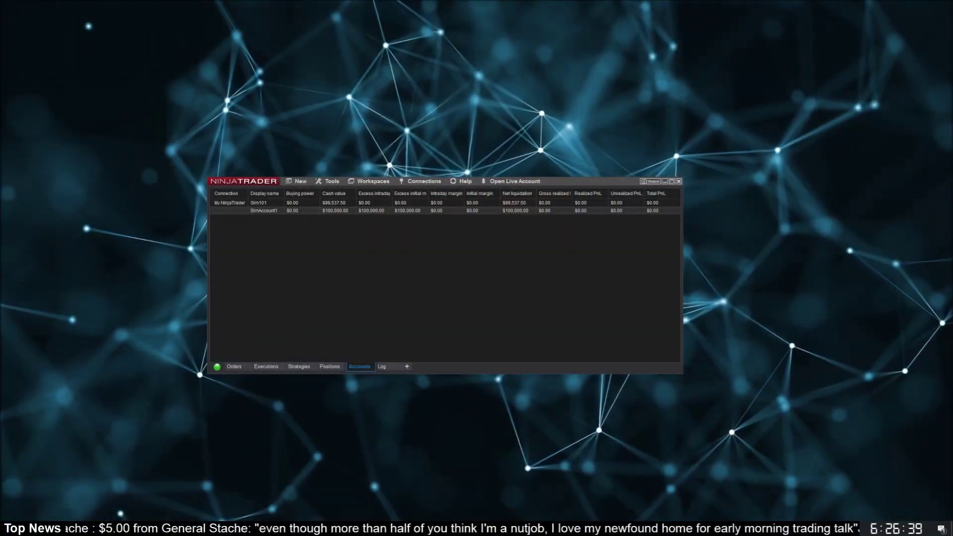
# Open the properties of the SimAccount1 simulation account and show its commission template choices.
pyautogui.click(248, 367)
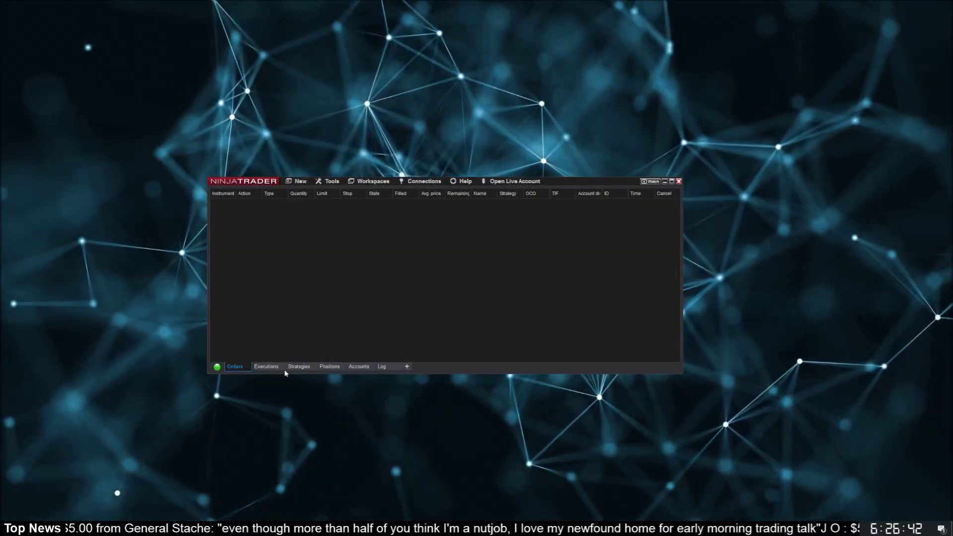
pyautogui.click(359, 367)
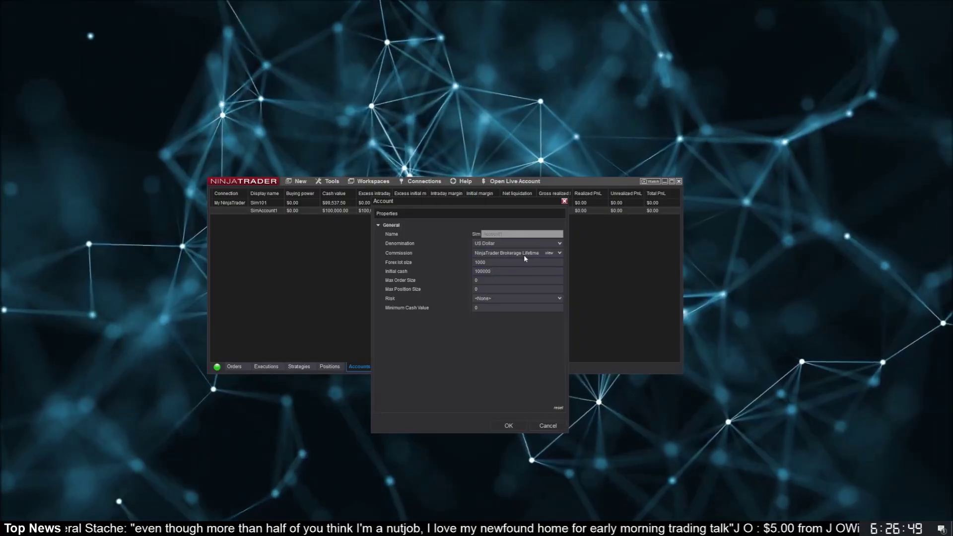
pyautogui.click(560, 254)
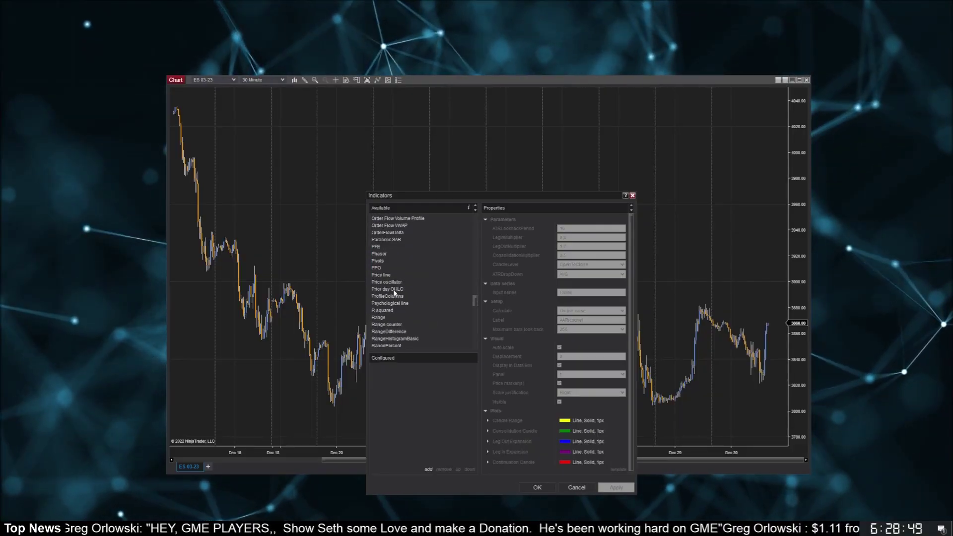
# Add the Prior day OHLC indicator to the 30-minute ES 03-23 chart.
pyautogui.doubleClick(394, 290)
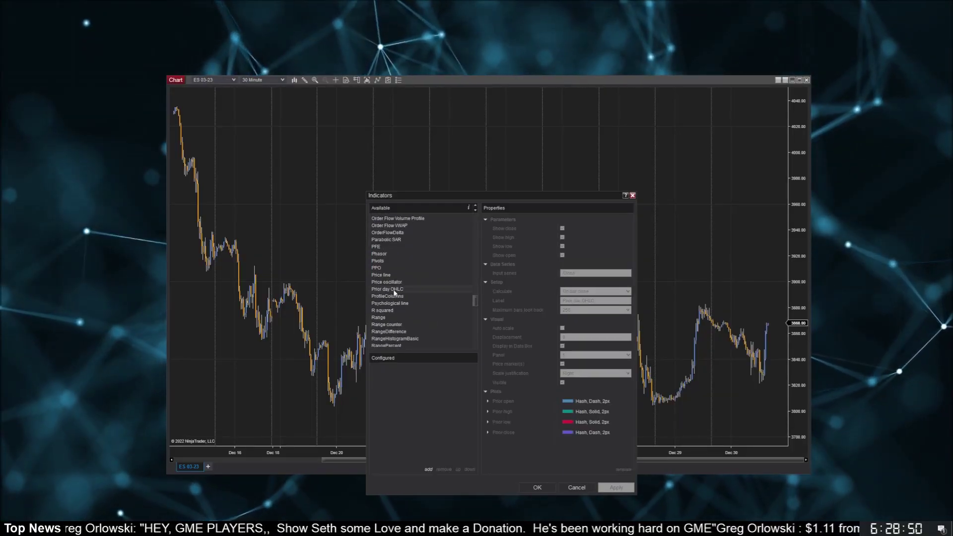
pyautogui.click(539, 486)
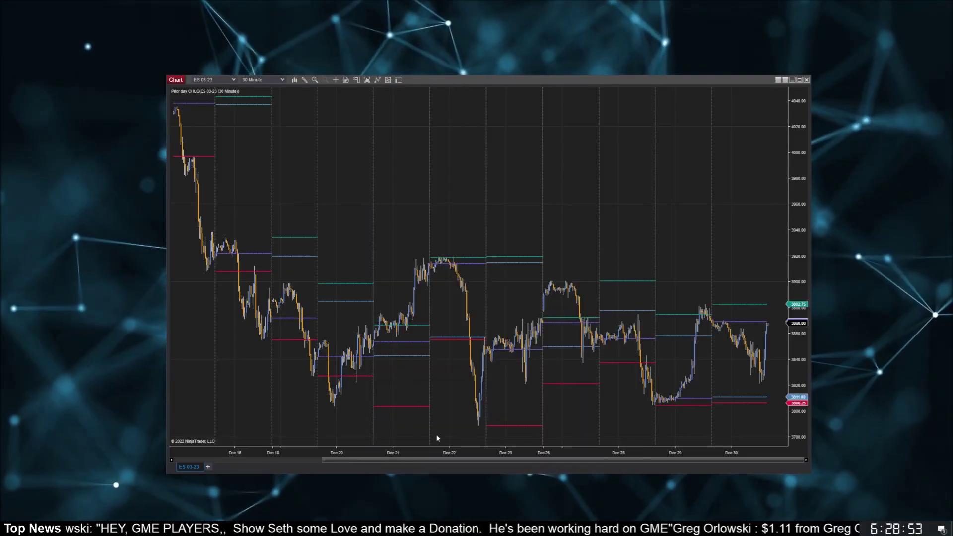
pyautogui.moveTo(653, 452); pyautogui.dragTo(537, 452)
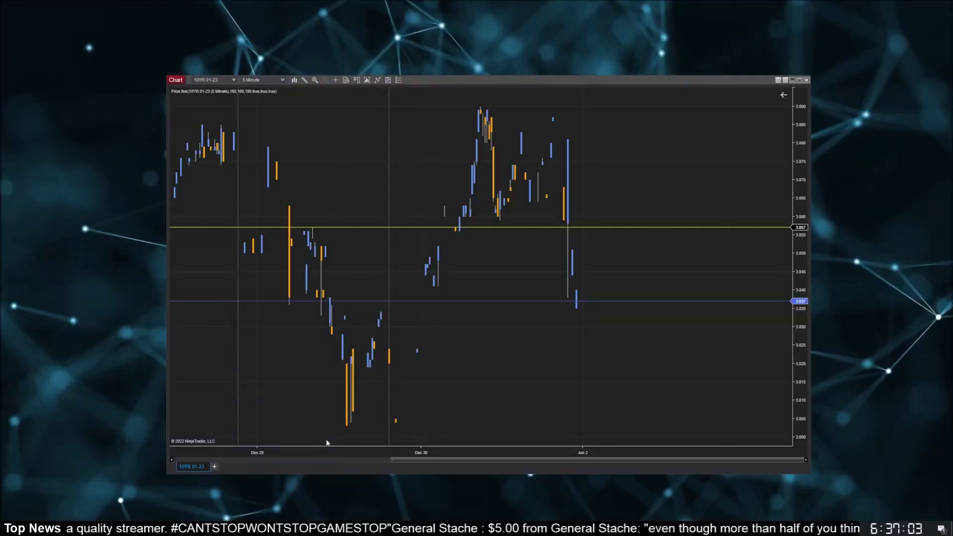
# Review the ask, bid and last line settings of the Price line indicator on the 10YR 01-23 chart.
pyautogui.hotkey('ctrl', 'i')
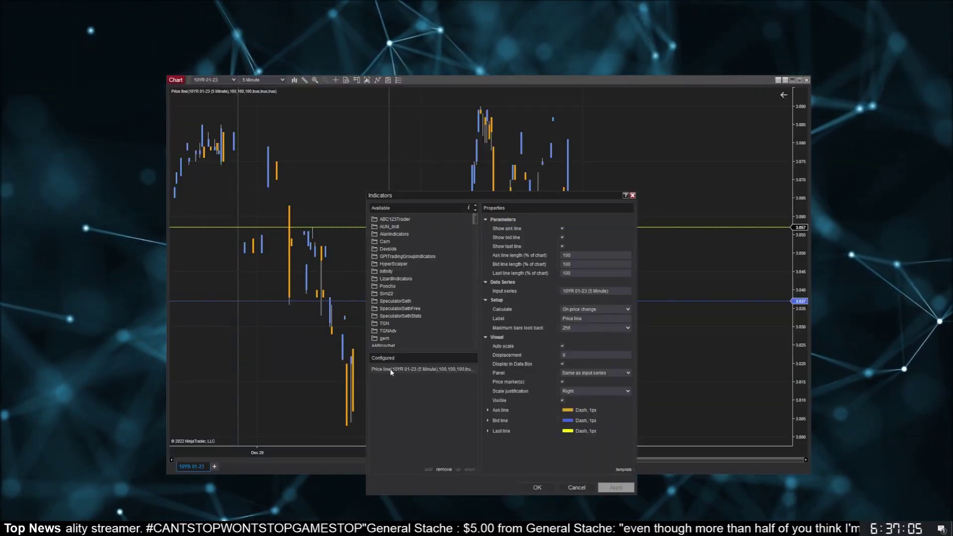
pyautogui.click(562, 246)
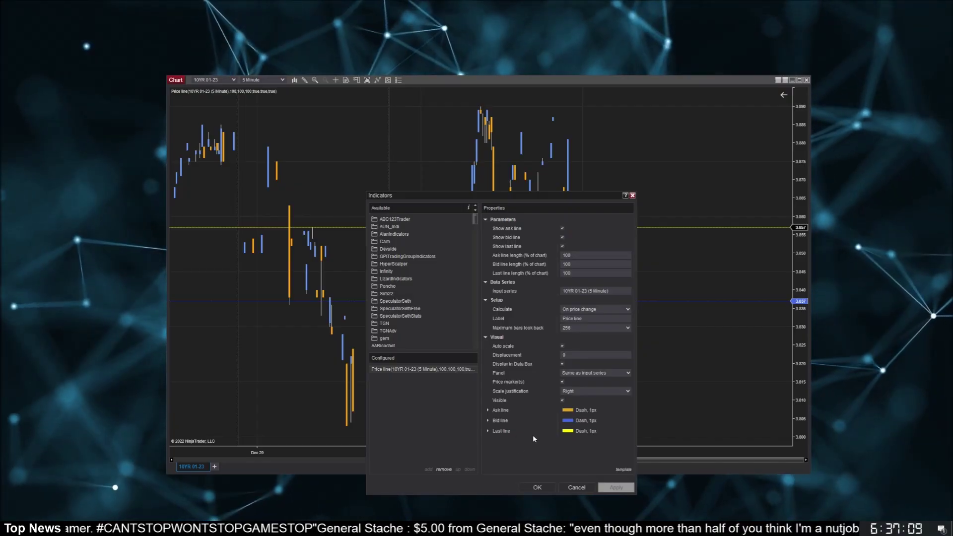
pyautogui.click(540, 489)
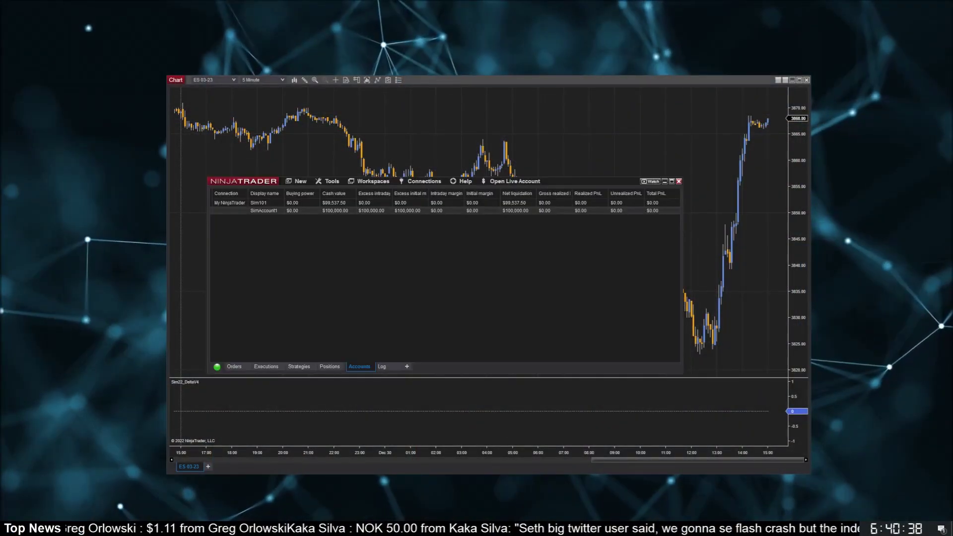
# Make sure Show Tick Replay is enabled in the Market data options and accept the settings.
pyautogui.click(332, 181)
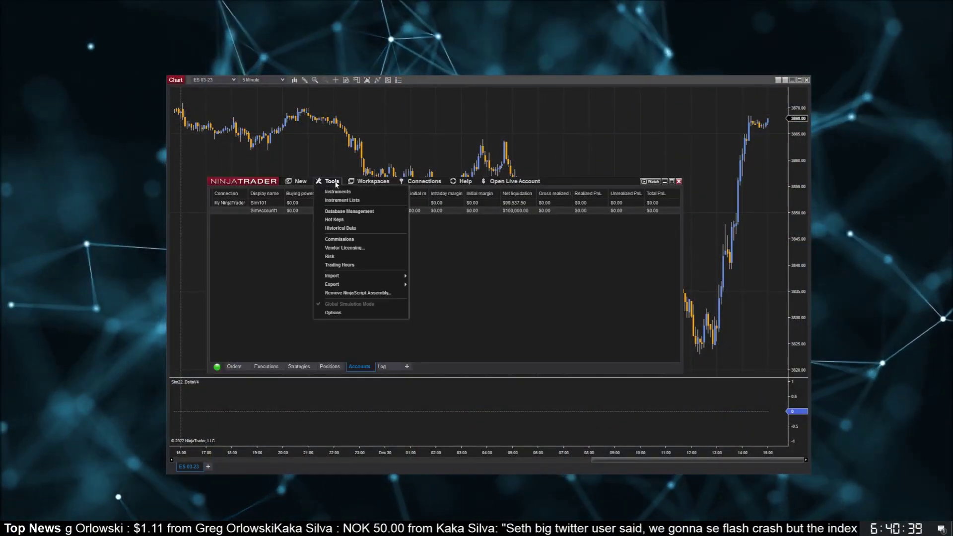
pyautogui.click(349, 313)
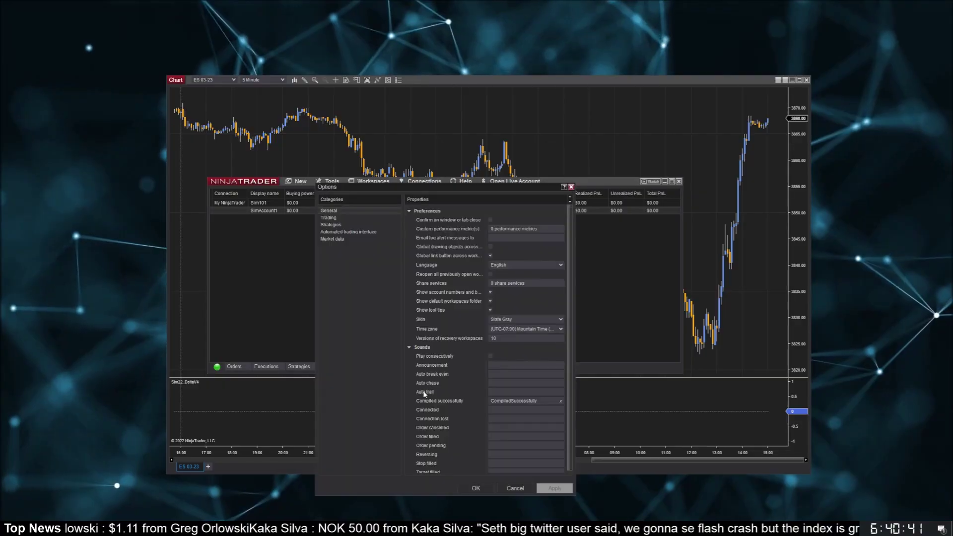
pyautogui.click(329, 239)
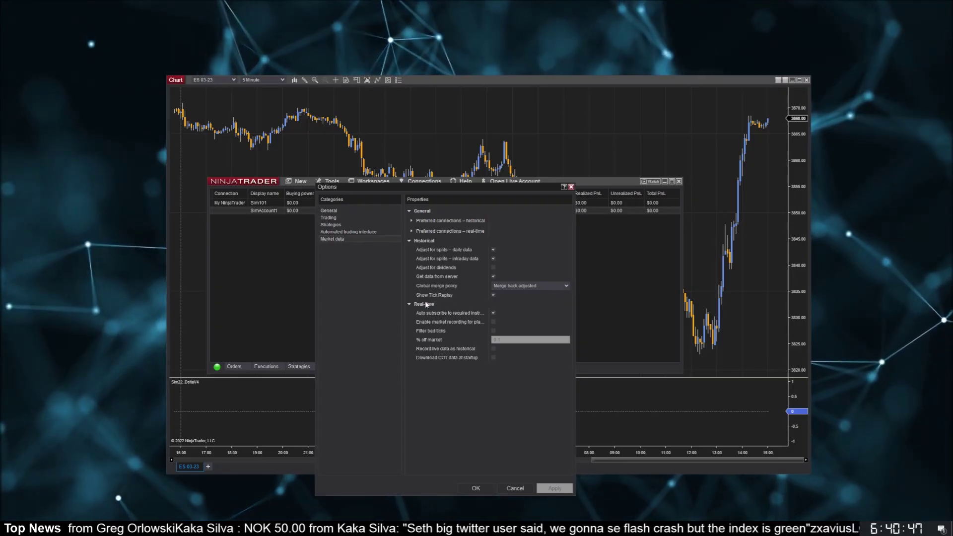
pyautogui.click(480, 488)
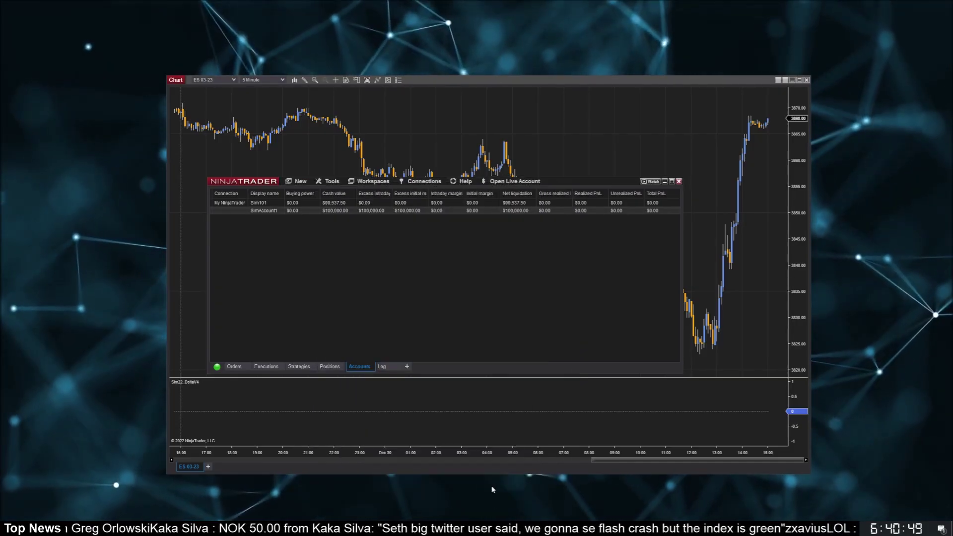
# Enable Tick Replay for the 5-minute ES 03-23 data series on the chart.
pyautogui.click(665, 182)
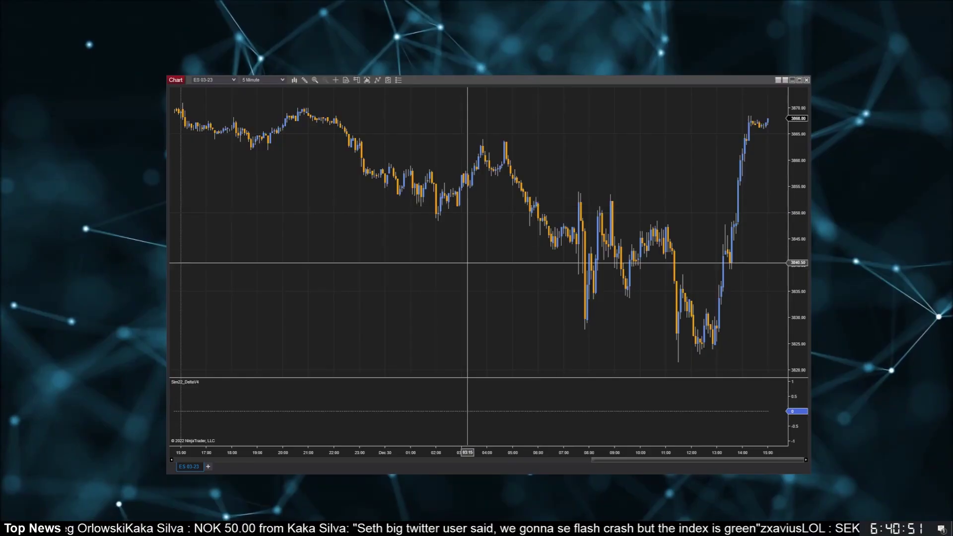
pyautogui.rightClick(461, 247)
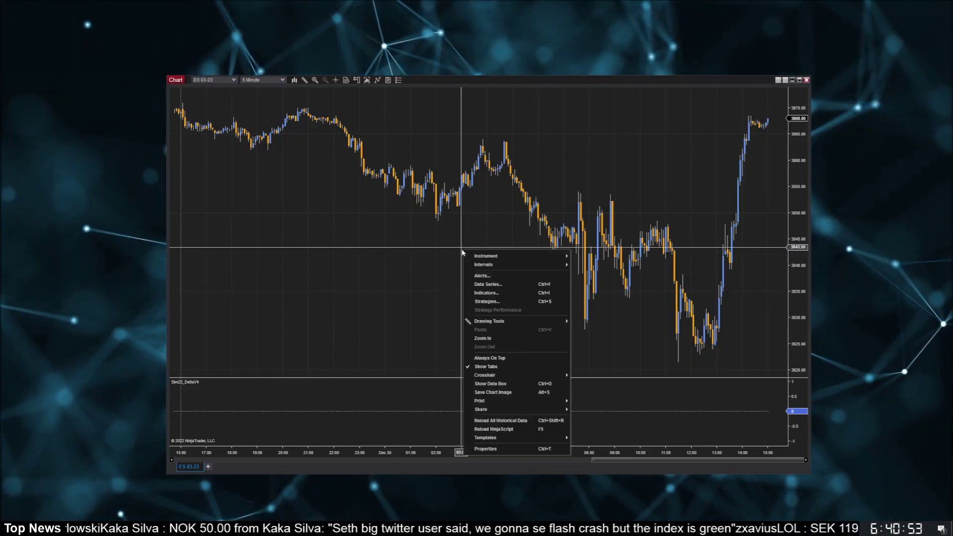
pyautogui.click(480, 285)
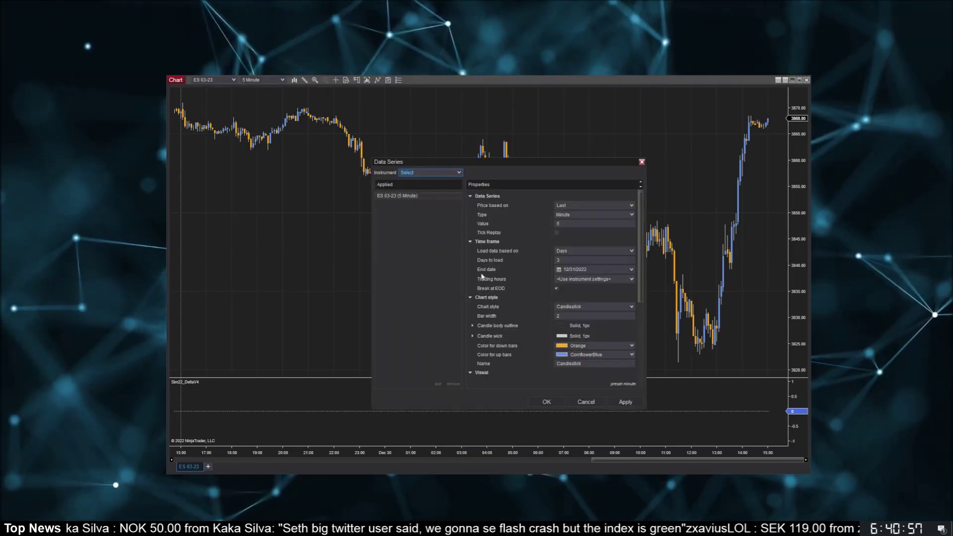
pyautogui.click(547, 401)
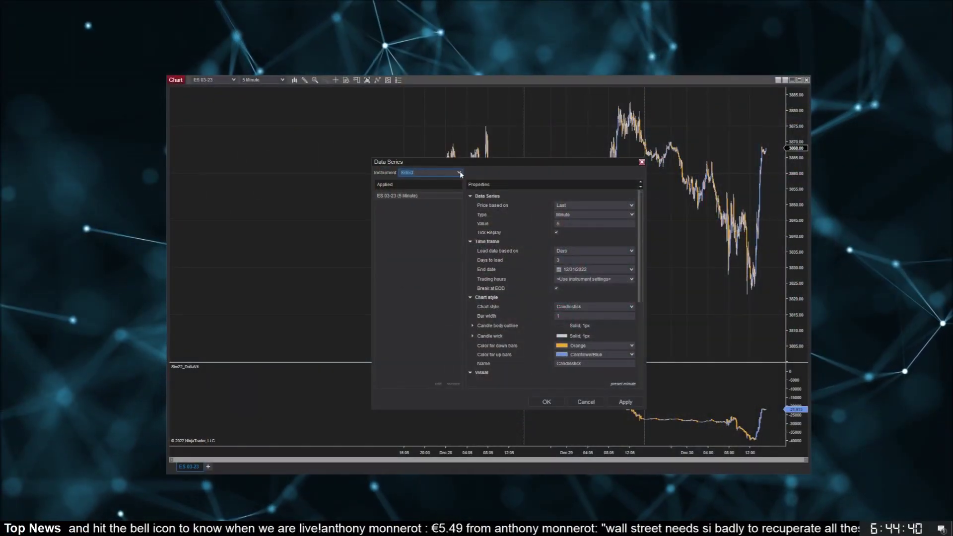
# Add a second 5-minute ES 03-23 data series without Tick Replay, loading 30 days.
pyautogui.click(460, 173)
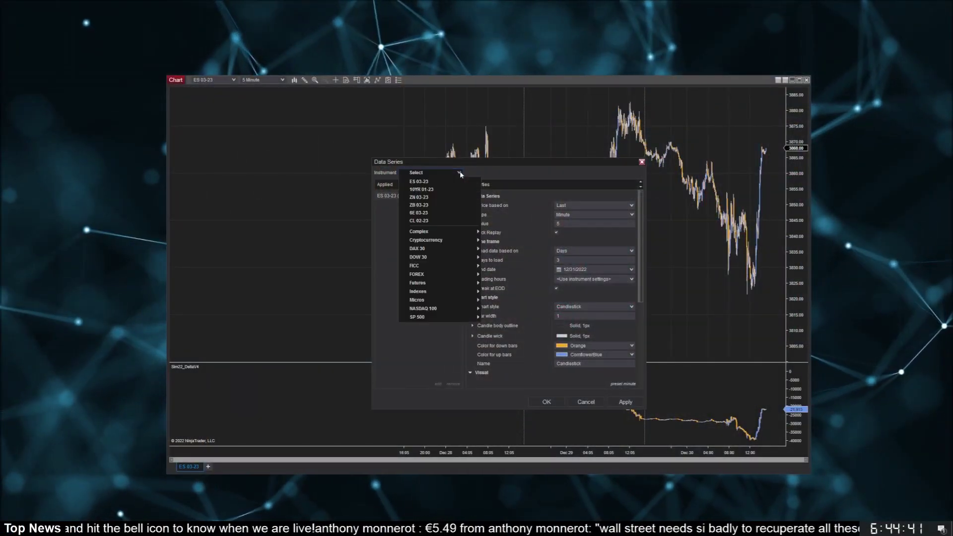
pyautogui.click(423, 182)
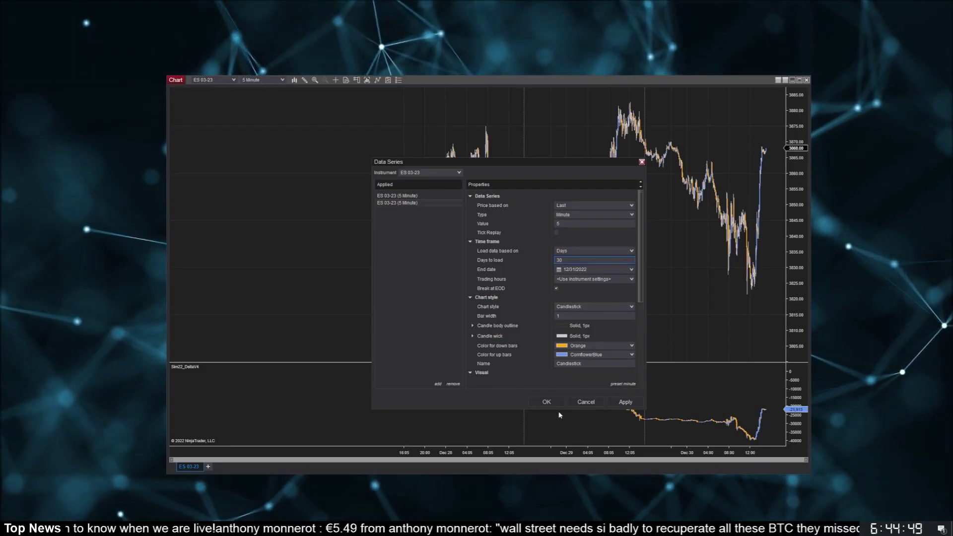
pyautogui.click(548, 401)
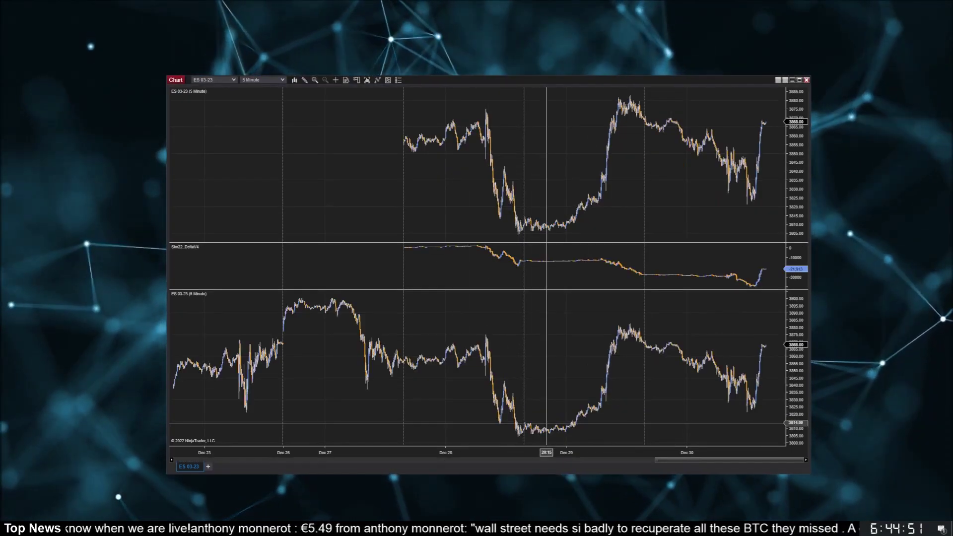
pyautogui.scroll(-3, 545, 437)
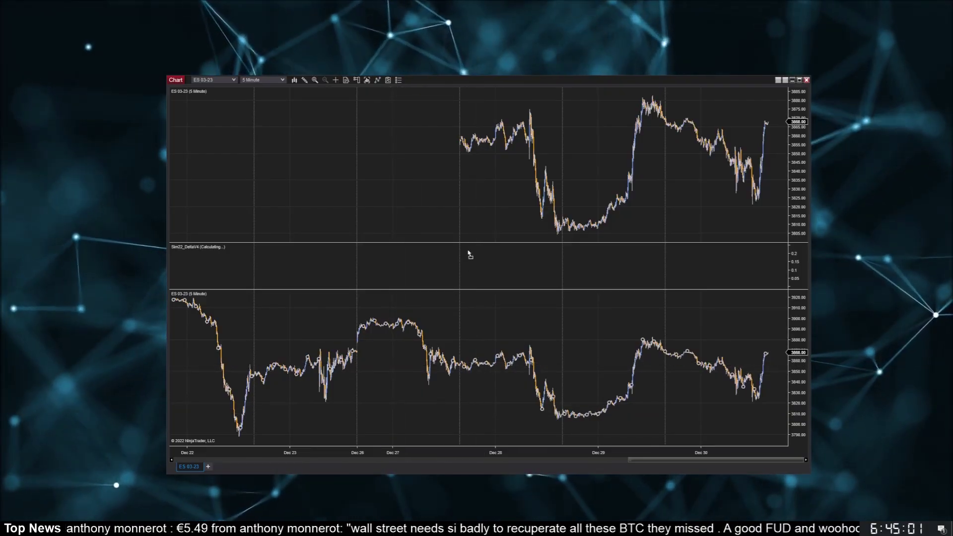
# Move the second ES 03-23 series above the Sim22_DeltaV4 panel and onto the main price panel.
pyautogui.moveTo(473, 246); pyautogui.dragTo(473, 248)
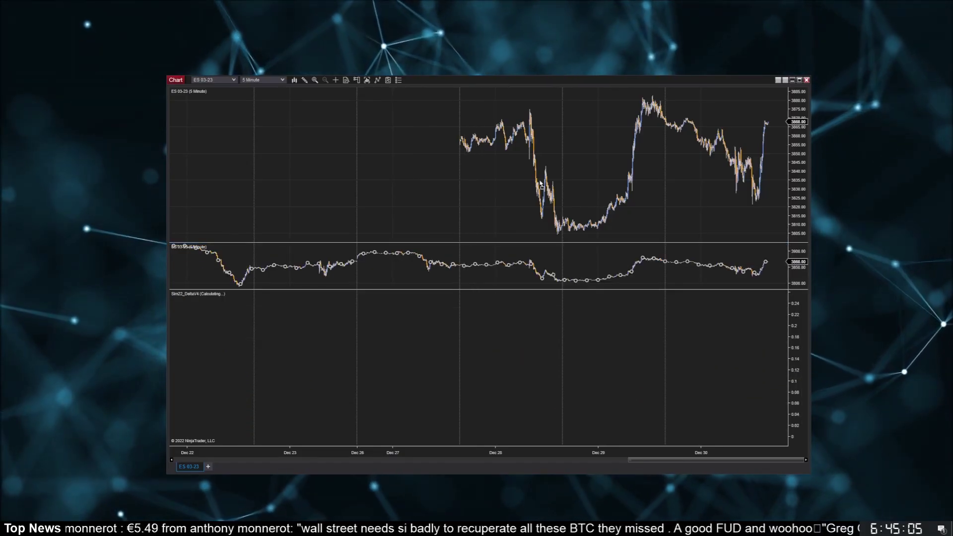
pyautogui.moveTo(571, 162); pyautogui.dragTo(570, 164)
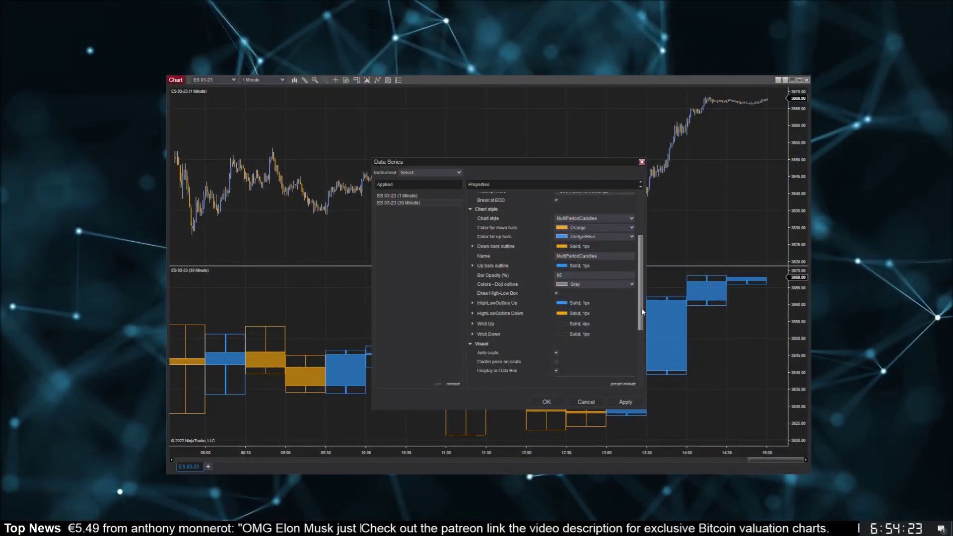
# Review the MultiPeriodCandles chart style settings of the 30-minute ES 03-23 series and accept them.
pyautogui.scroll(2, 642, 312)
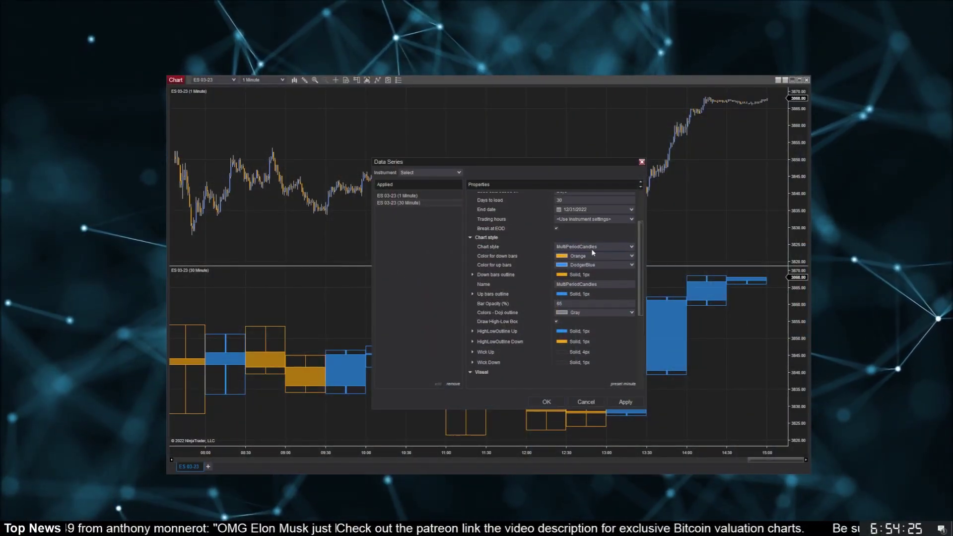
pyautogui.click(545, 403)
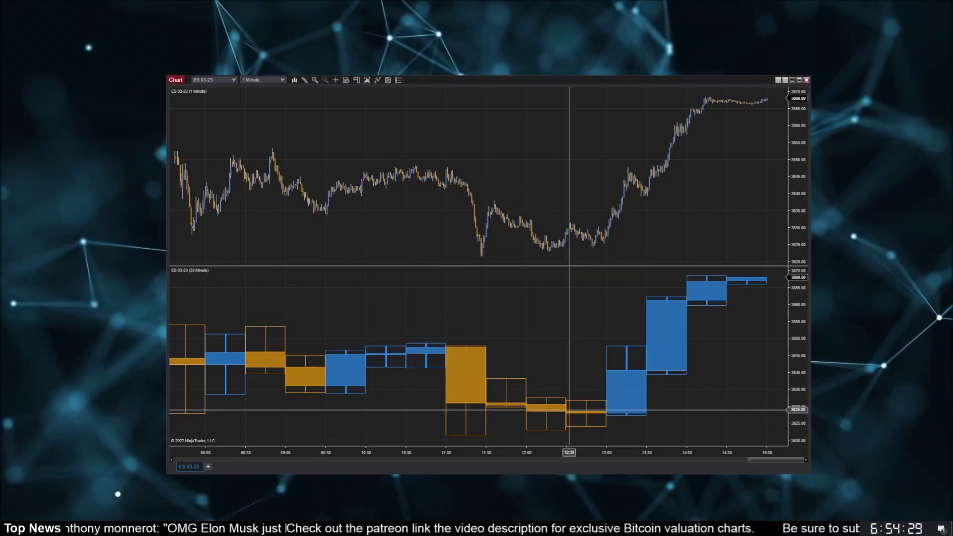
# Overlay the 30-minute ES 03-23 candles on the 1-minute price panel and set their up and down bar colors to Transparent.
pyautogui.moveTo(607, 234); pyautogui.dragTo(610, 229)
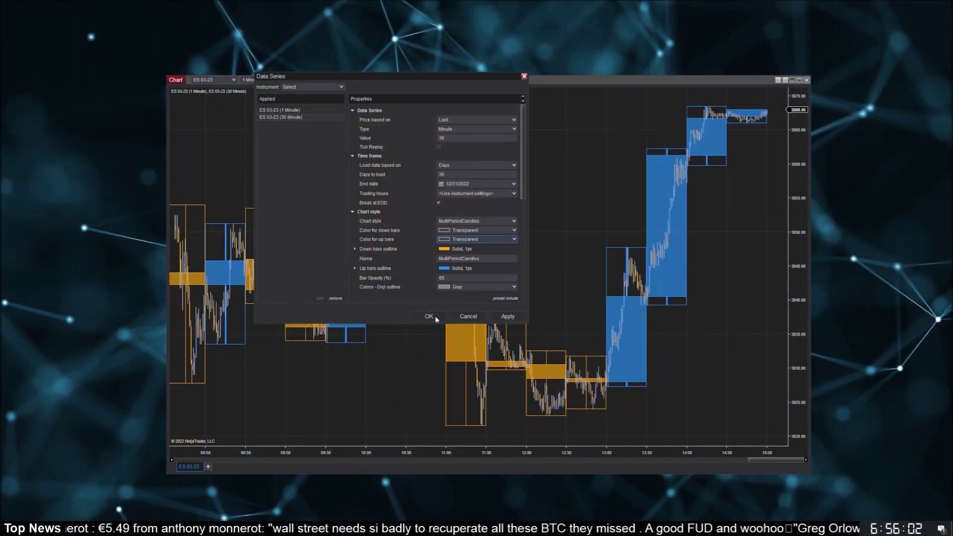
pyautogui.click(429, 316)
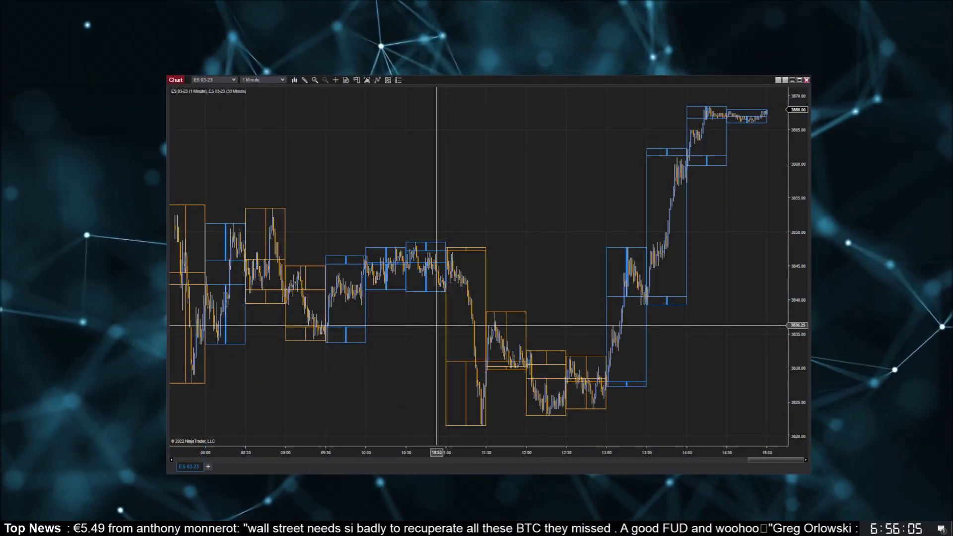
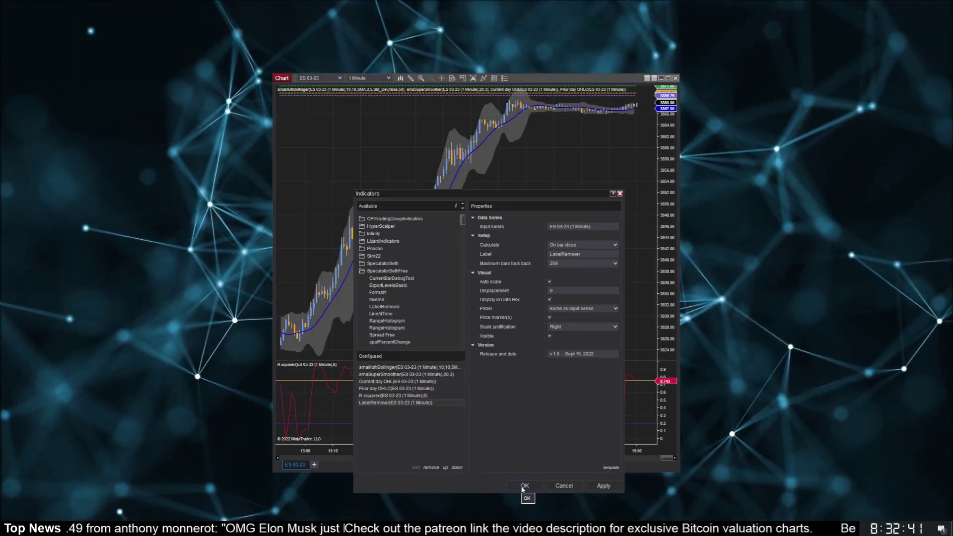
# Apply the LabelRemover indicator to the 1-minute ES 03-23 chart, keeping its Calculate setting at On bar close.
pyautogui.click(524, 486)
pyautogui.middleClick(461, 440)
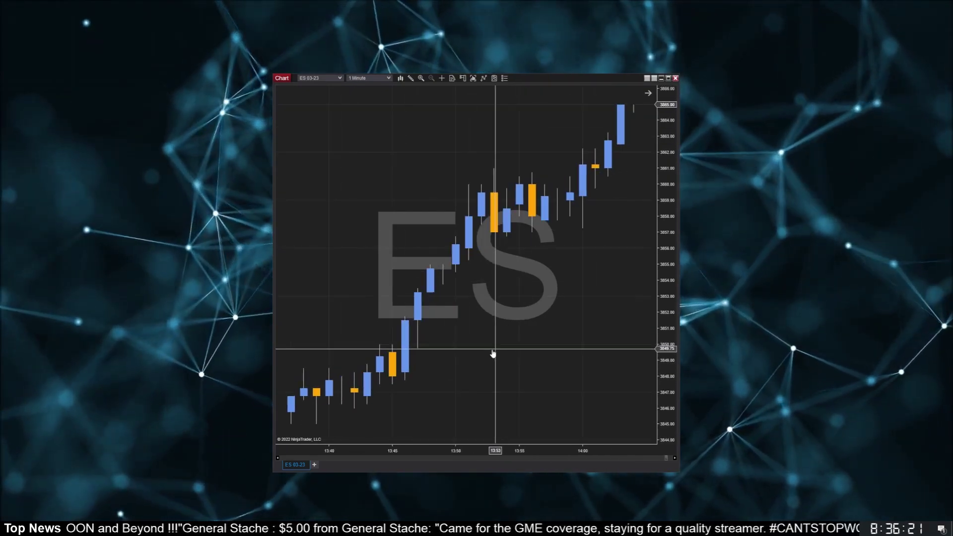
# Change the chart's watermark indicator to the CustomText type with the text "S&P 500" and apply it.
pyautogui.rightClick(474, 350)
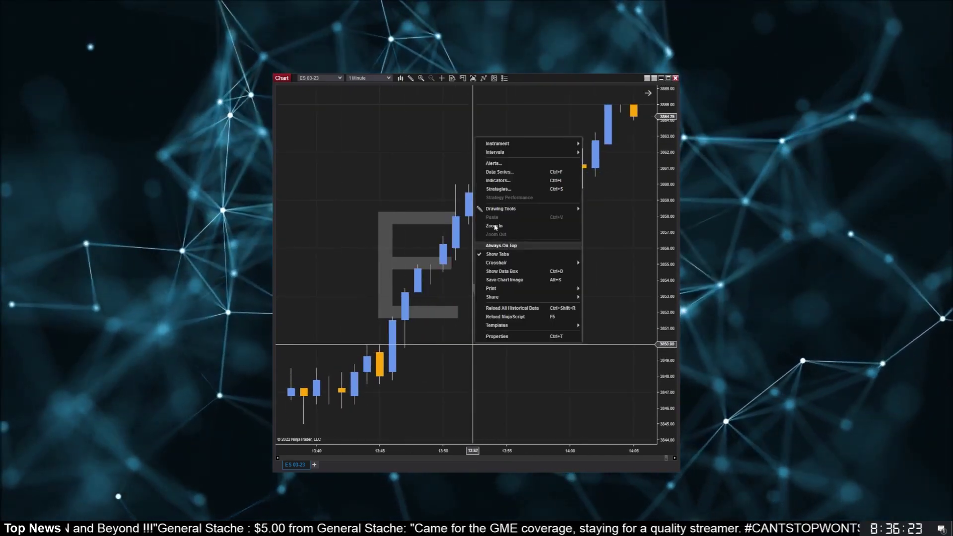
pyautogui.click(498, 180)
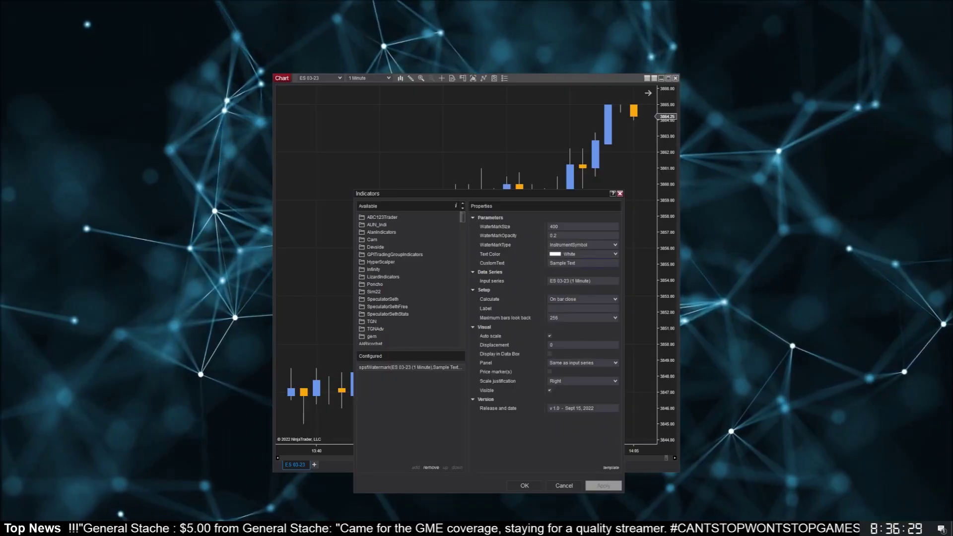
pyautogui.click(591, 245)
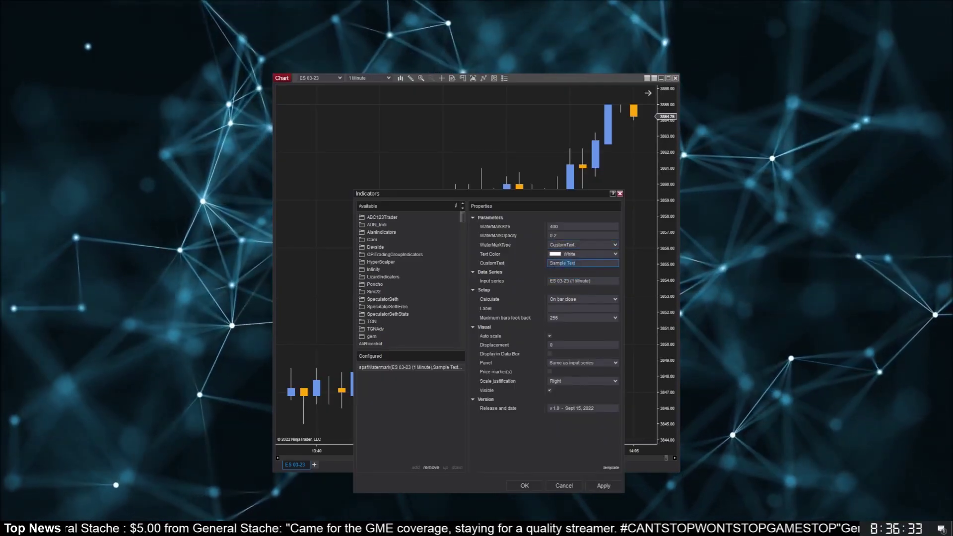
pyautogui.write('S&P 500')
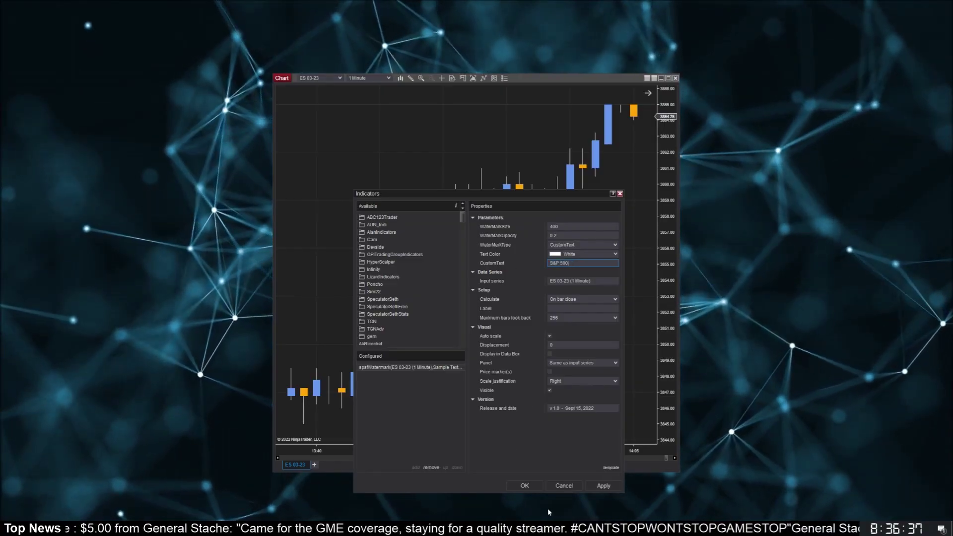
pyautogui.click(525, 486)
pyautogui.middleClick(478, 410)
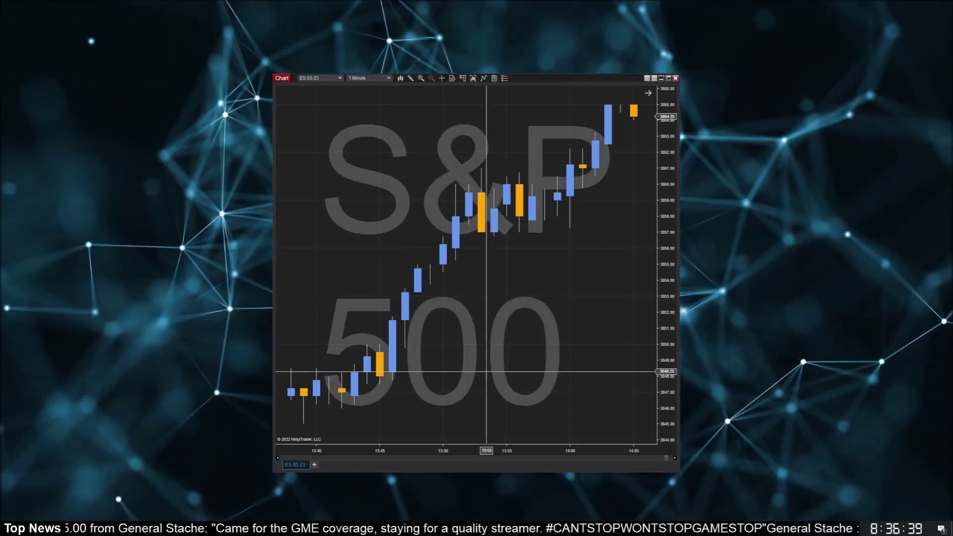